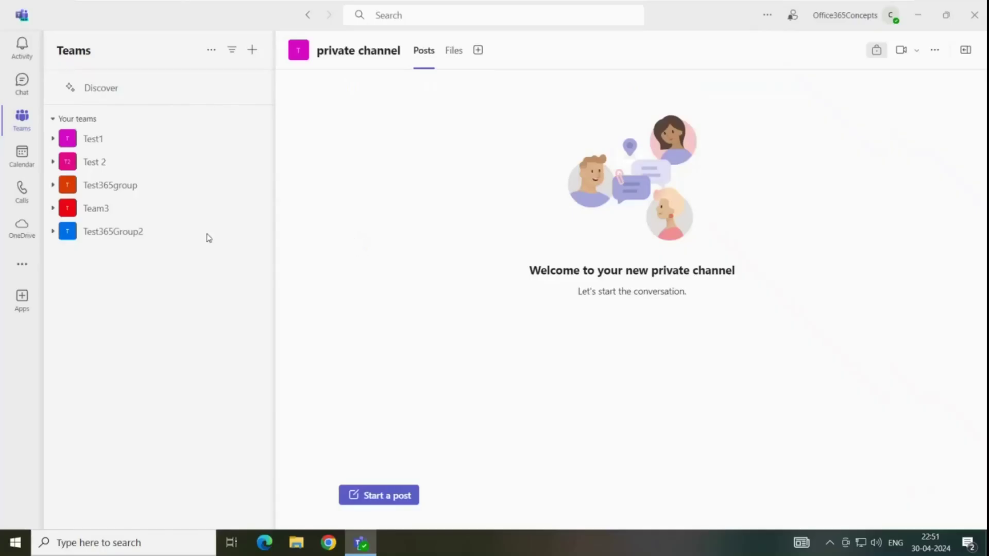
Start a new meeting from the calendar's 23:00 slot on Tuesday 30 April and maximise its window
left_click(24, 155)
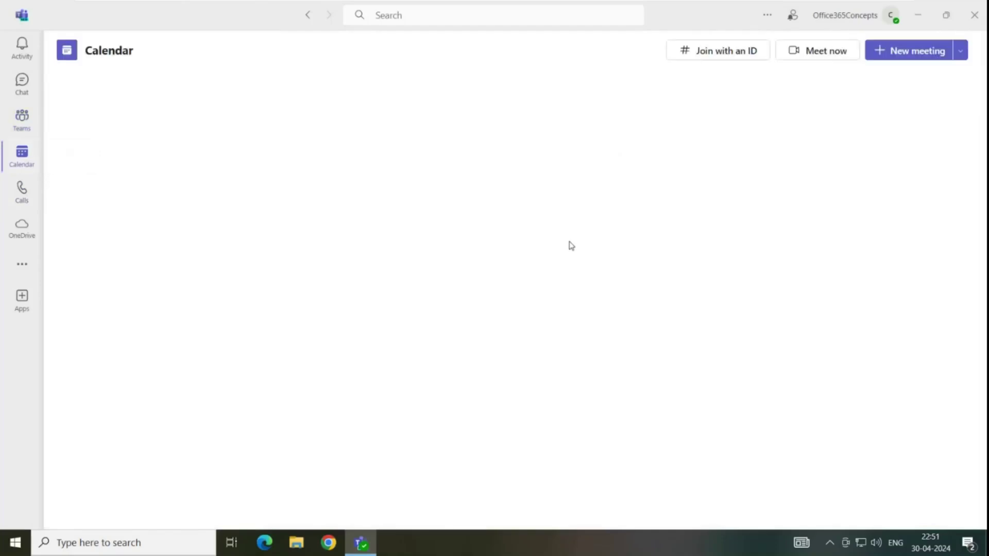
left_click(902, 60)
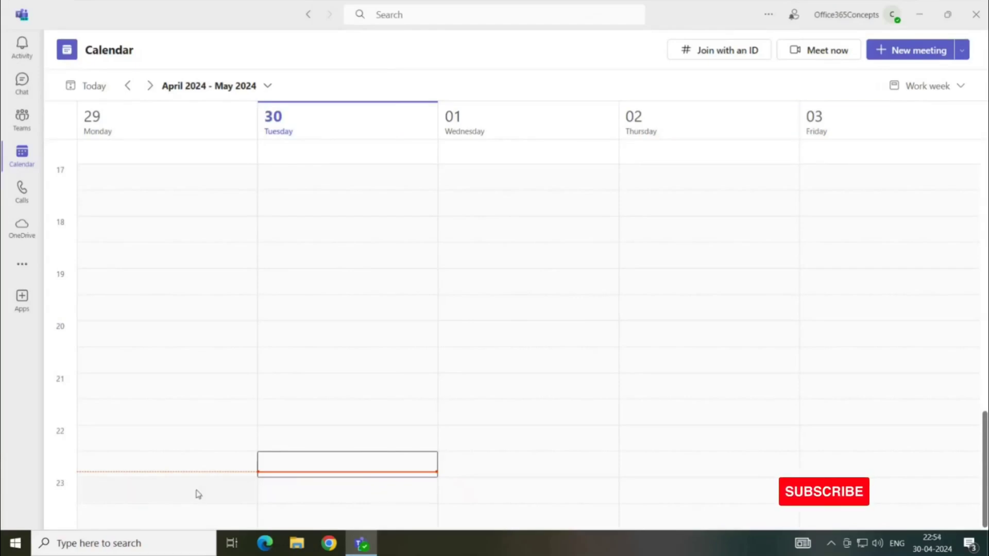
left_click(326, 492)
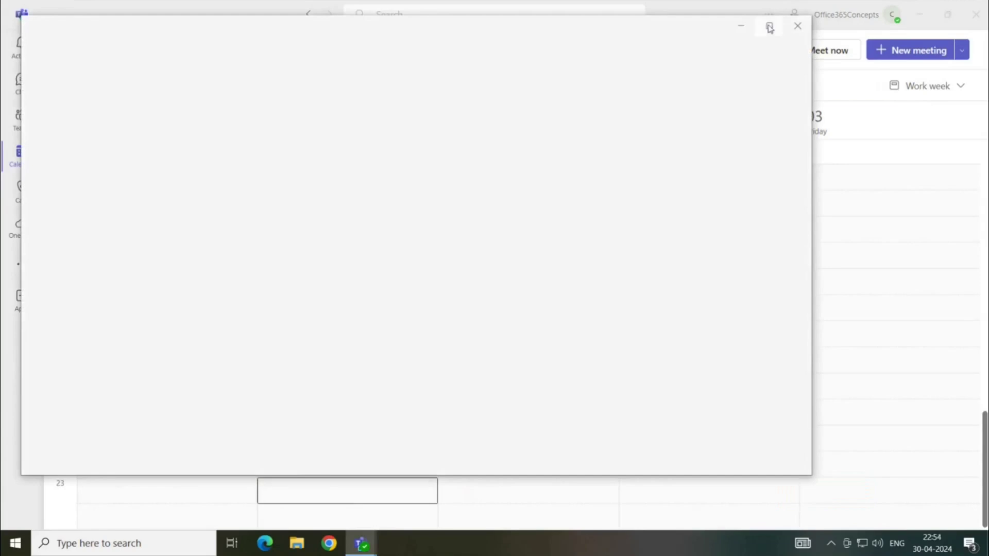
left_click(769, 26)
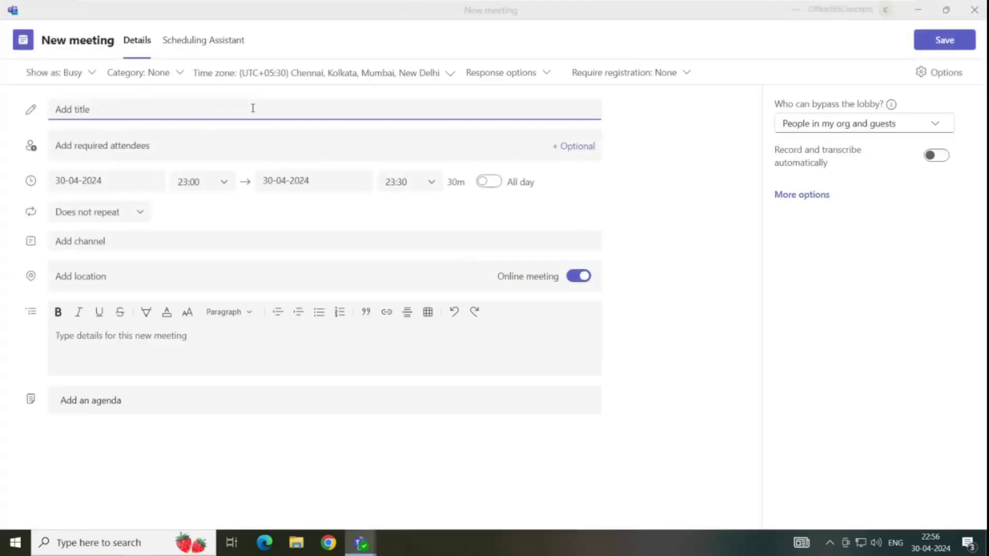
Title the meeting Team Meet and add the two internal users as required attendees
type("Team Meet")
left_click(120, 149)
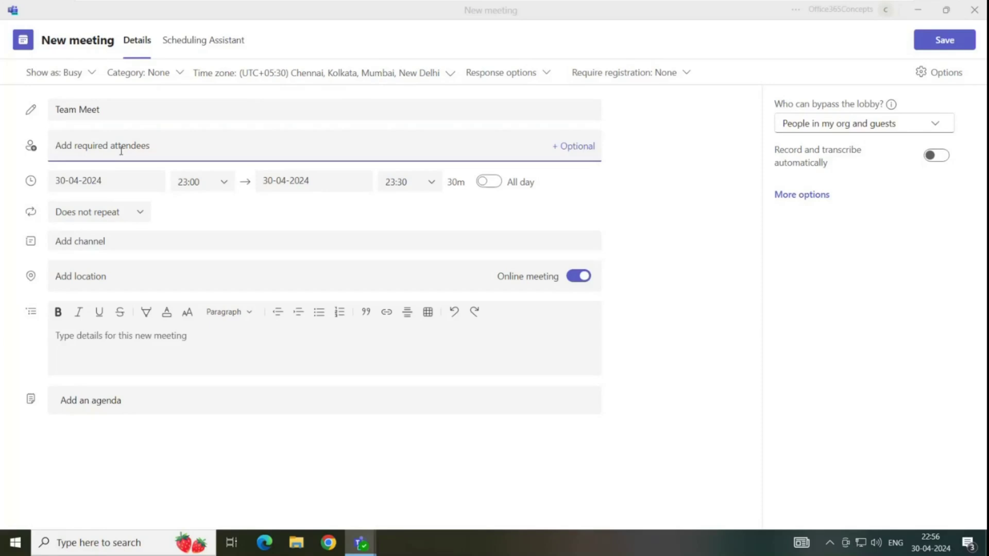
type("Bob Ross Concepts User")
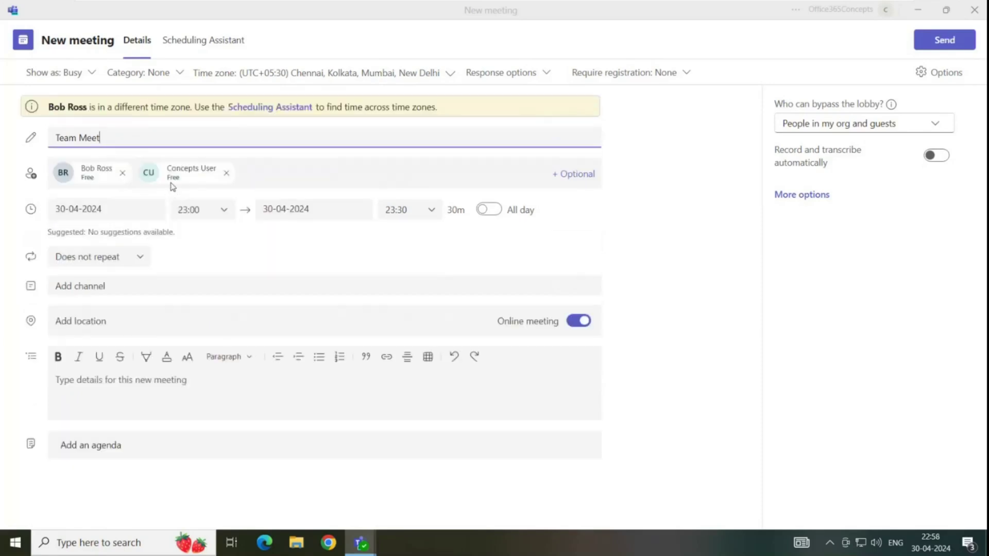
Check the required attendees' contact cards and their availability in the Scheduling Assistant
left_click(171, 183)
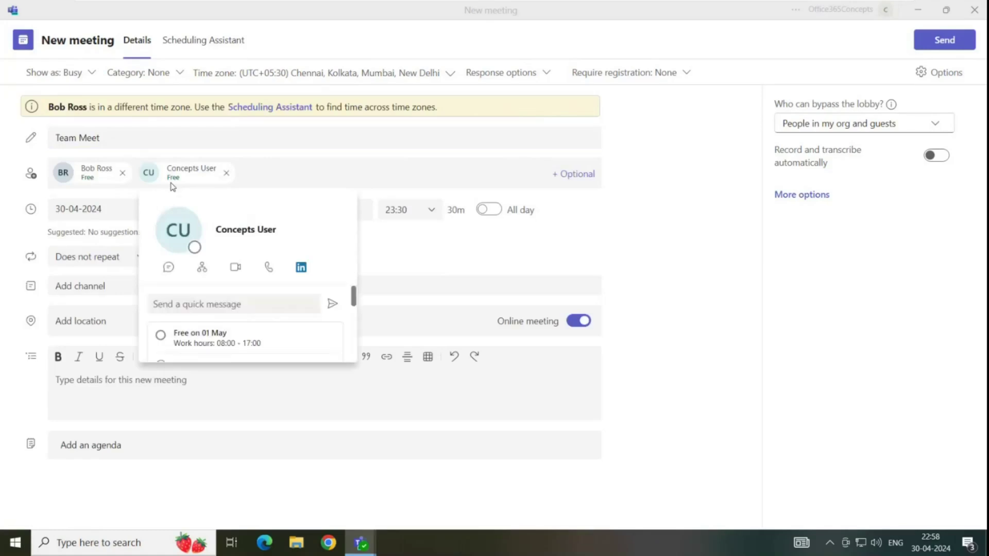
left_click(88, 183)
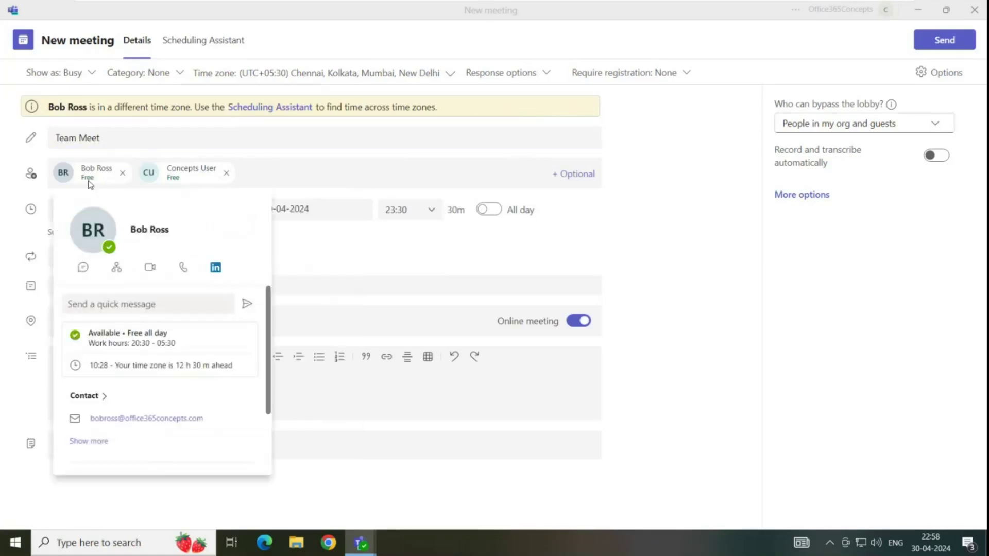
left_click(192, 184)
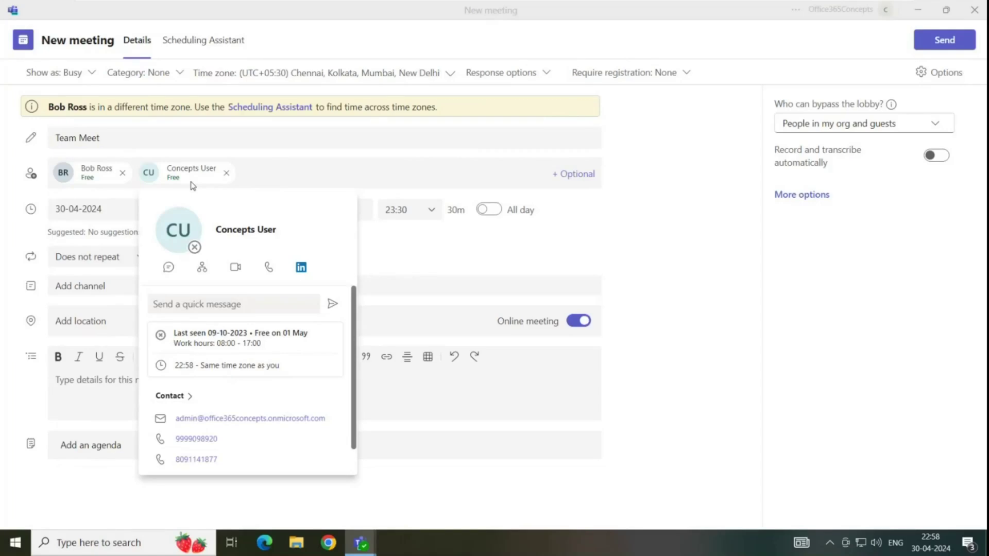
key("Escape")
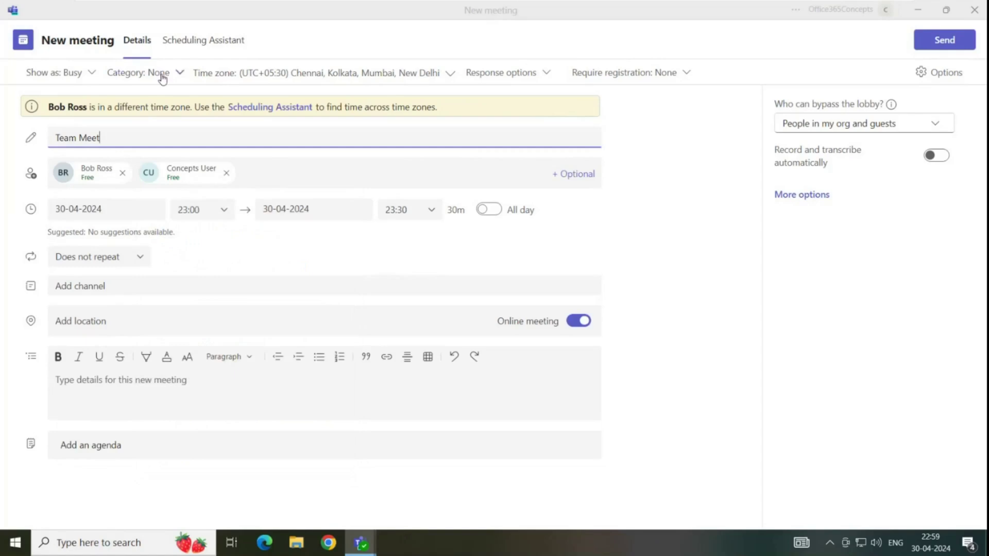
left_click(210, 42)
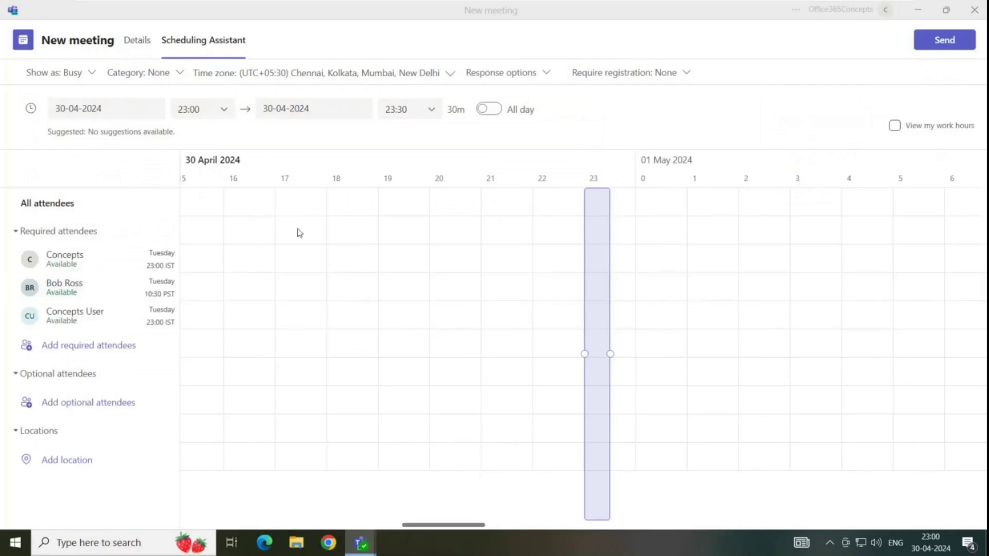
left_click(137, 43)
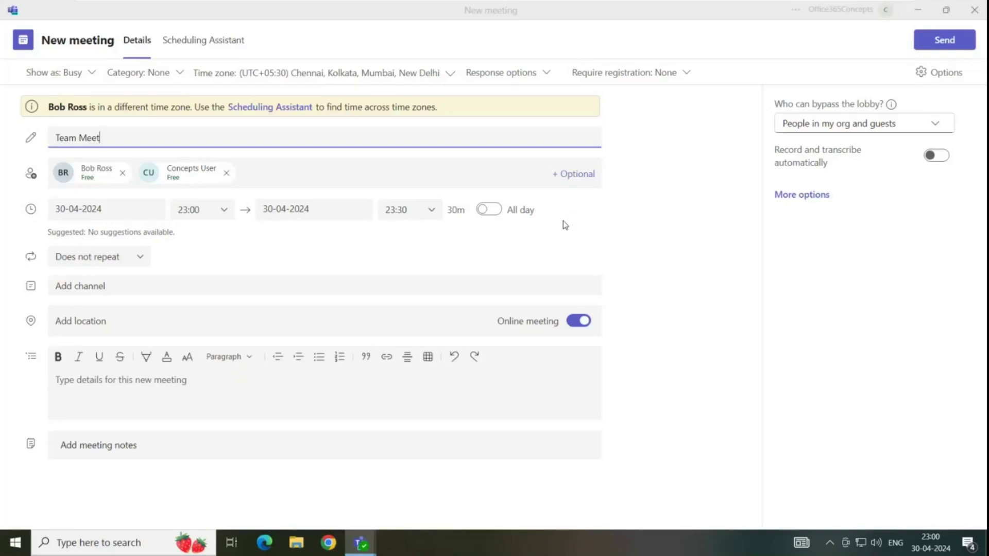
Show the optional attendees field and set the meeting's end time to 00:00 for a one-hour duration
left_click(576, 175)
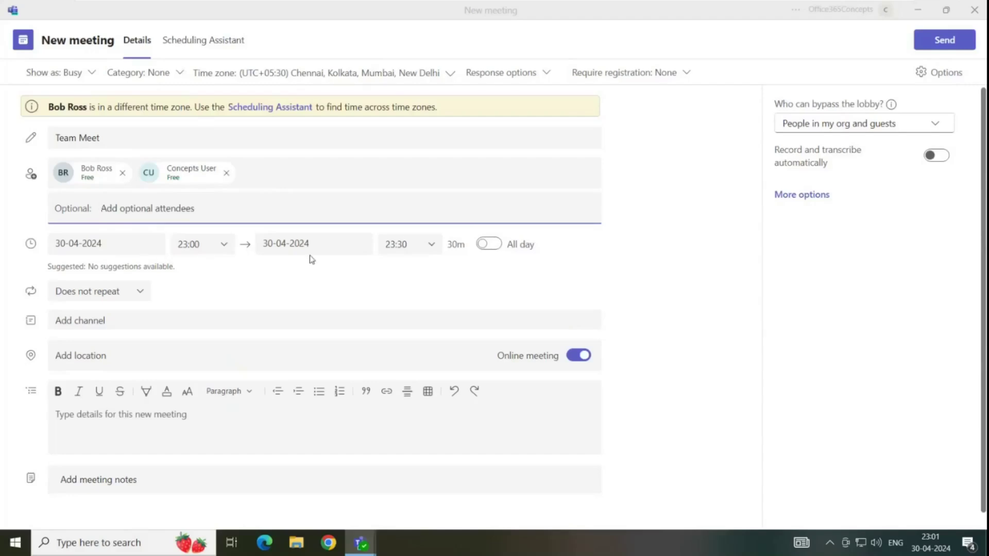
left_click_drag(466, 246, 452, 244)
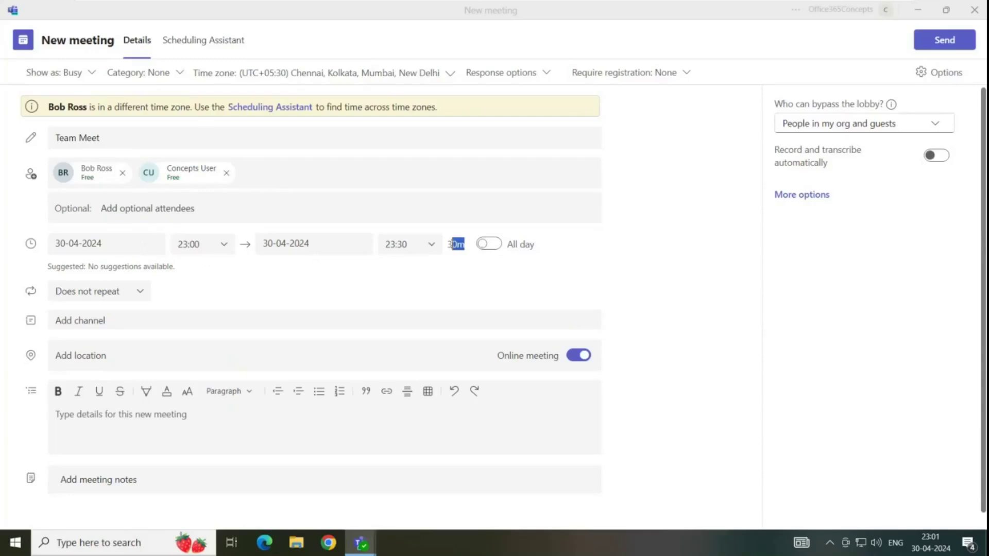
left_click(414, 246)
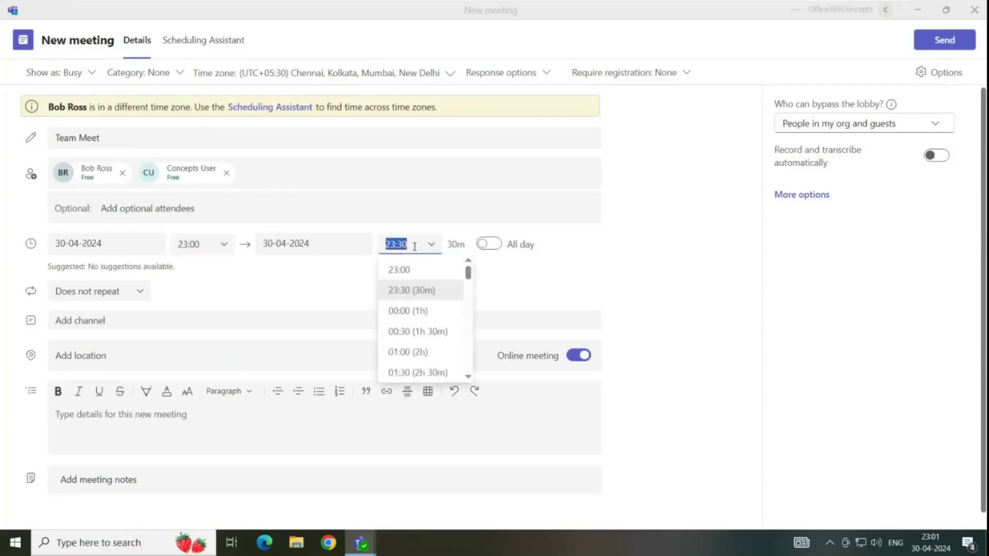
left_click(436, 312)
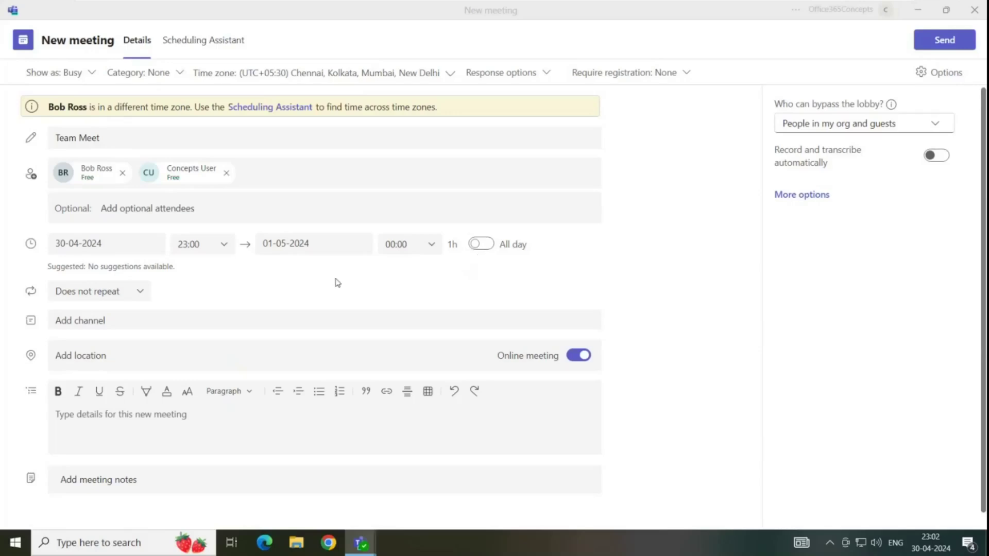
View the custom recurrence settings without saving them, and assign the meeting to Channel2 of the Test 2 team
left_click(125, 297)
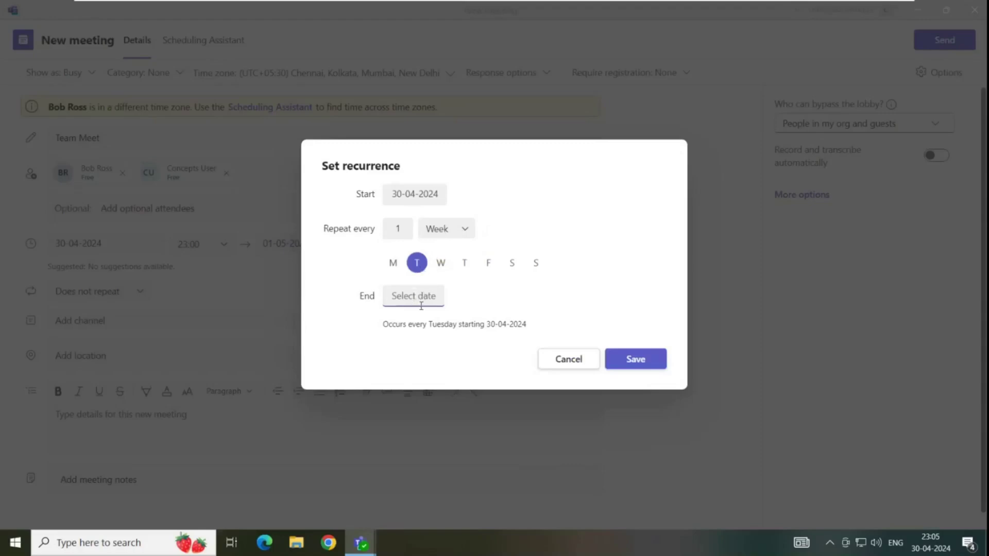
key("Escape")
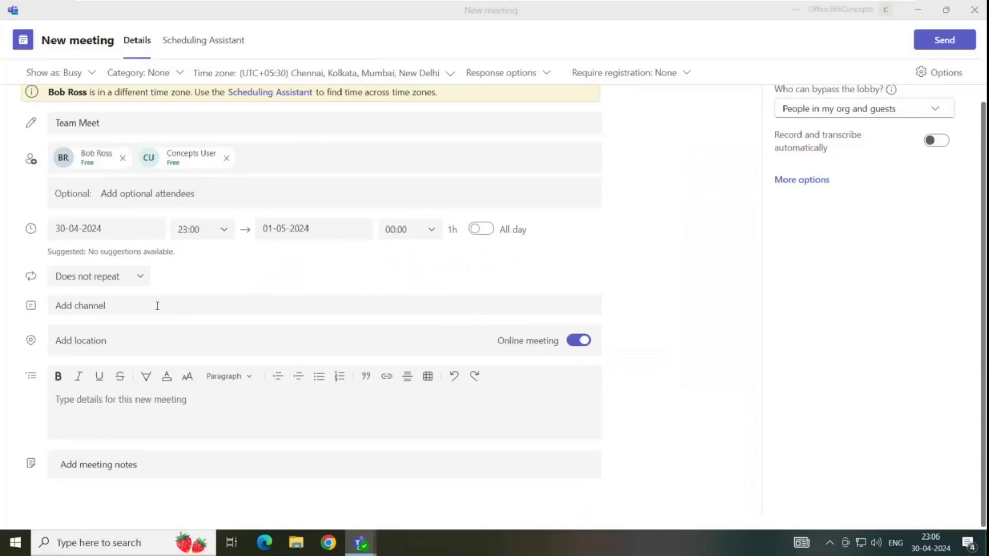
left_click(142, 311)
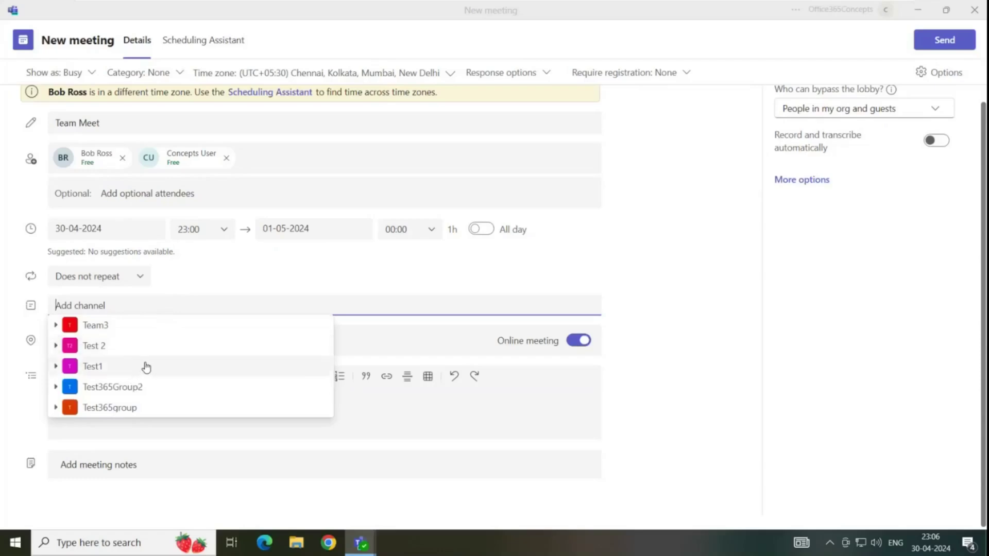
left_click(105, 350)
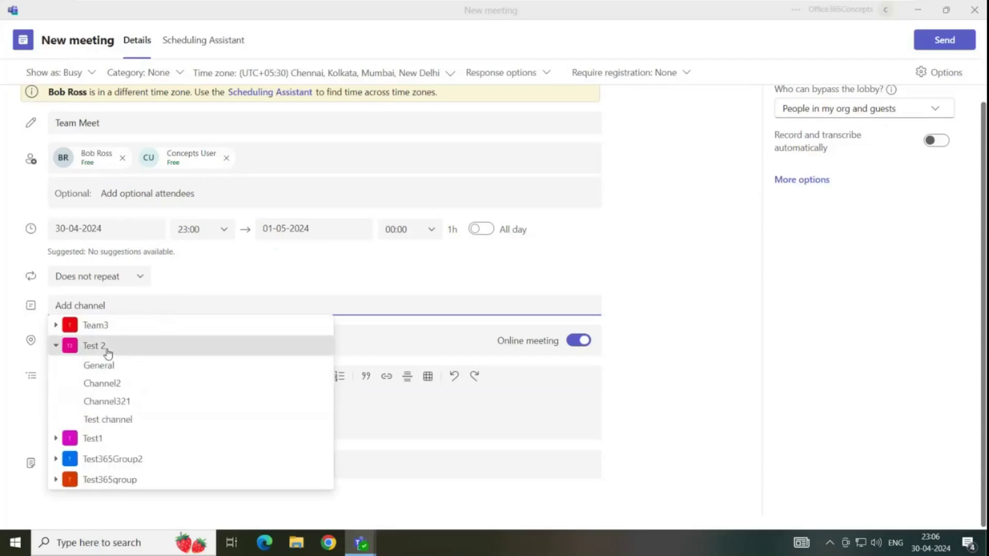
left_click(105, 384)
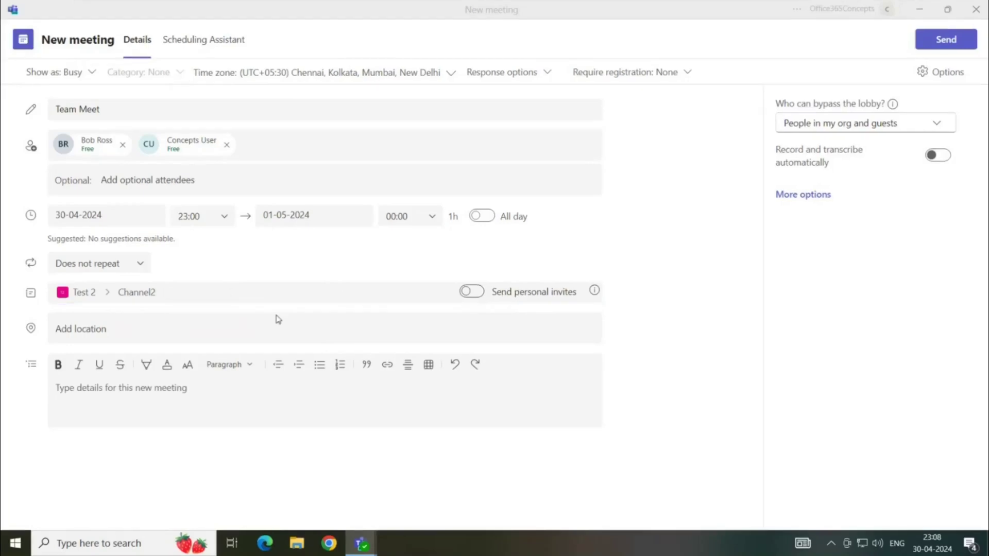
Review the meeting's location and details fields and the choices for who can bypass the lobby
left_click(203, 334)
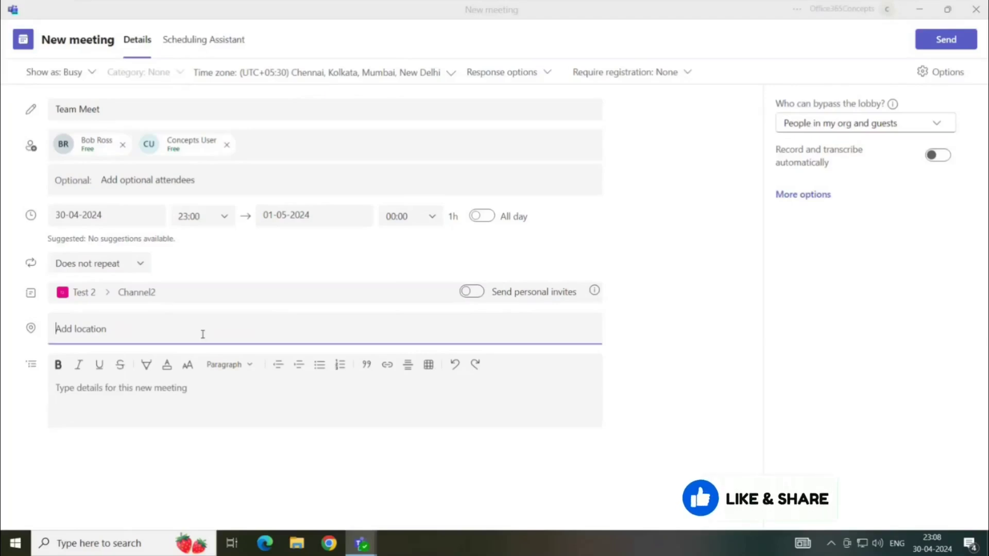
left_click(181, 402)
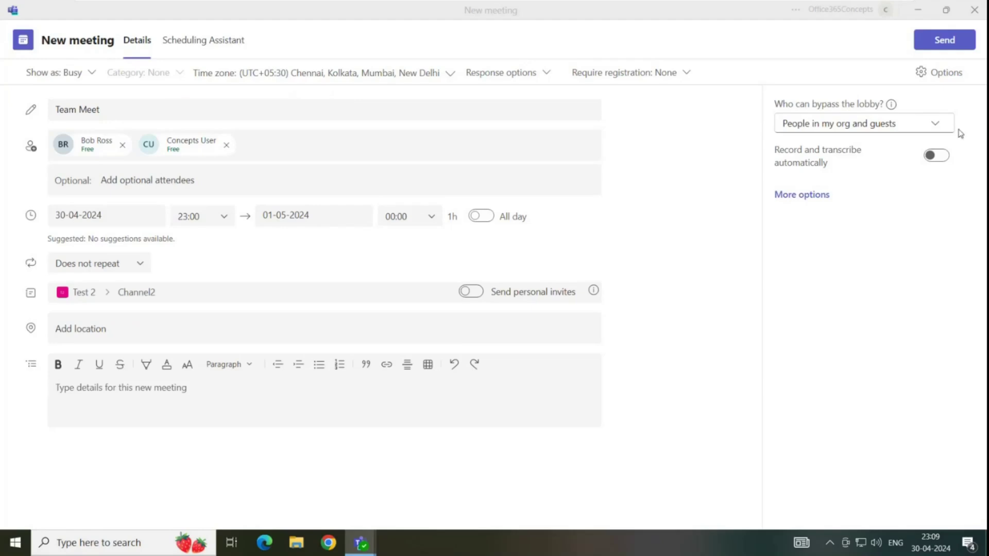
left_click(885, 127)
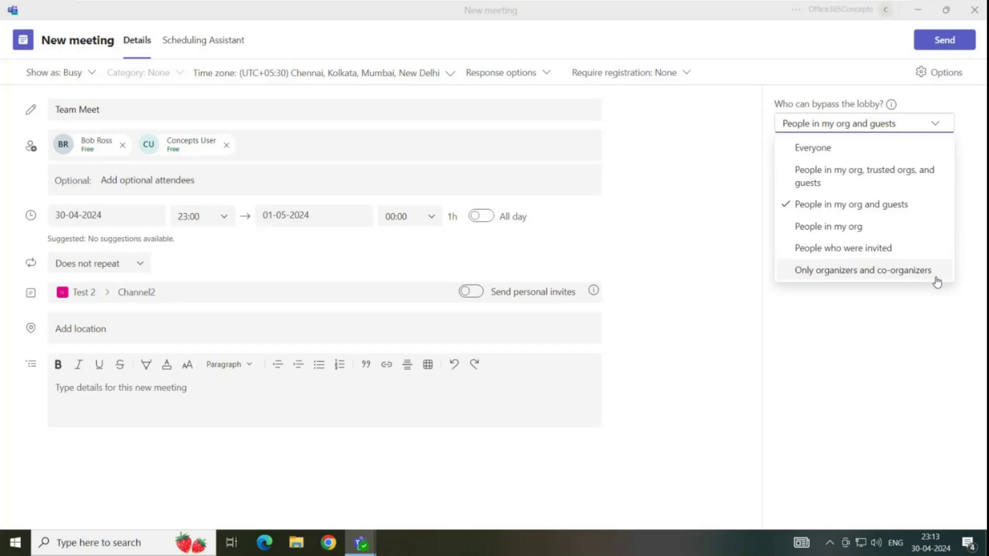
key("Escape")
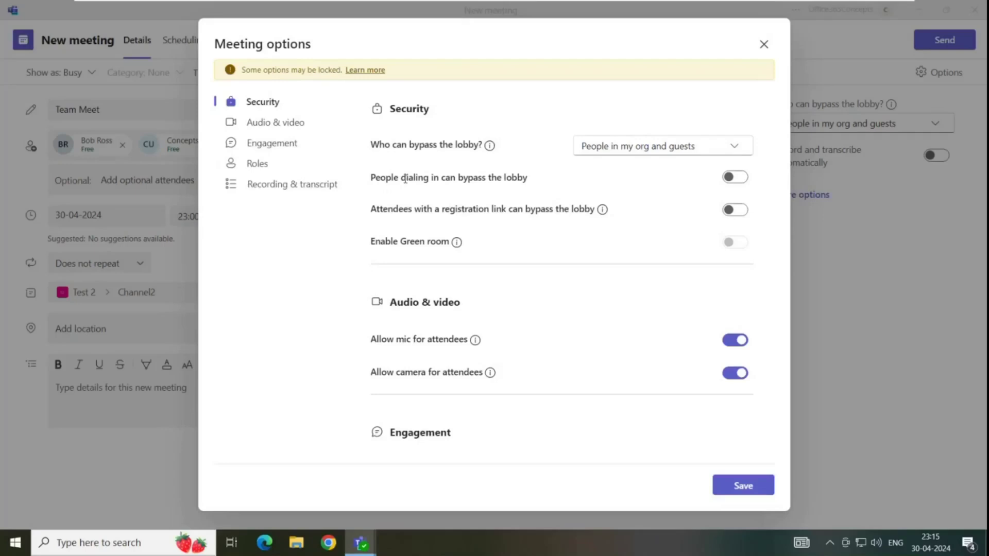
Review the security, audio and video, engagement and roles settings in the meeting options, including who can present, and save them as they are
left_click_drag(406, 178, 467, 179)
left_click(368, 214)
left_click_drag(434, 209, 573, 209)
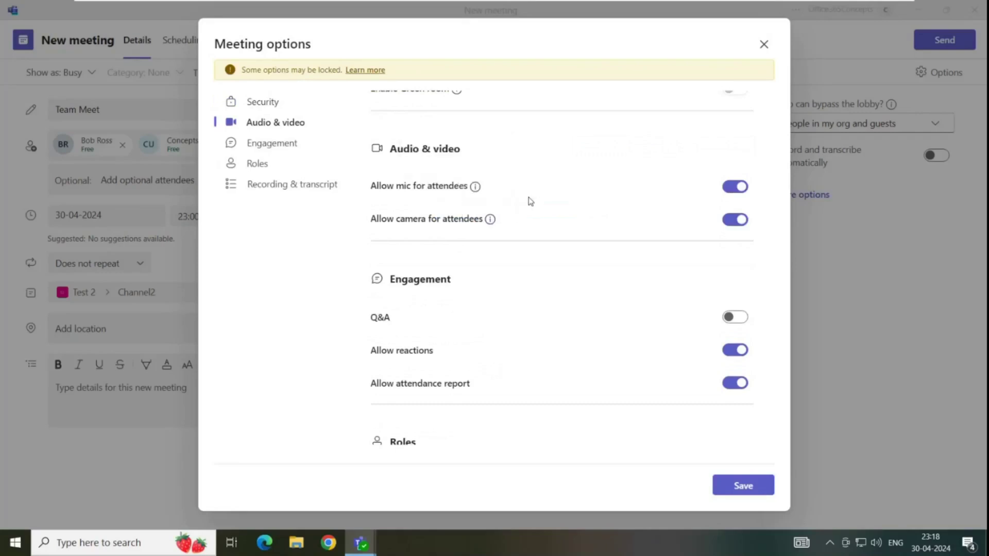
scroll(530, 201, "down", 6)
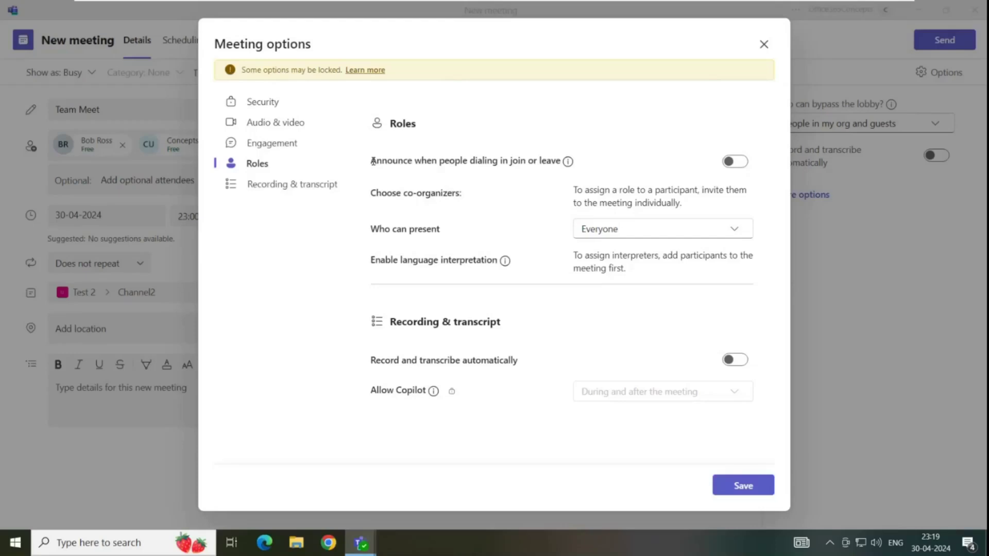
left_click_drag(373, 161, 521, 155)
left_click(521, 154)
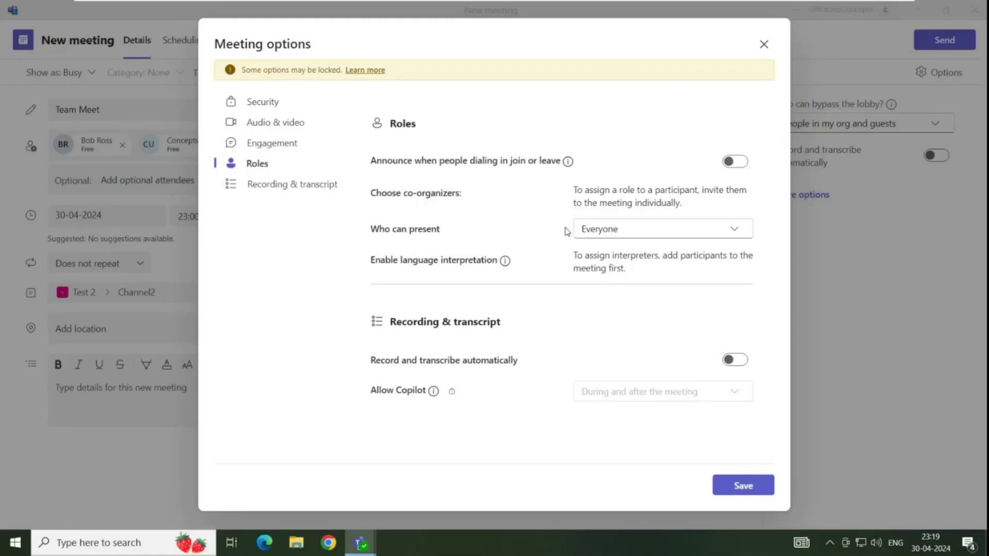
left_click(633, 231)
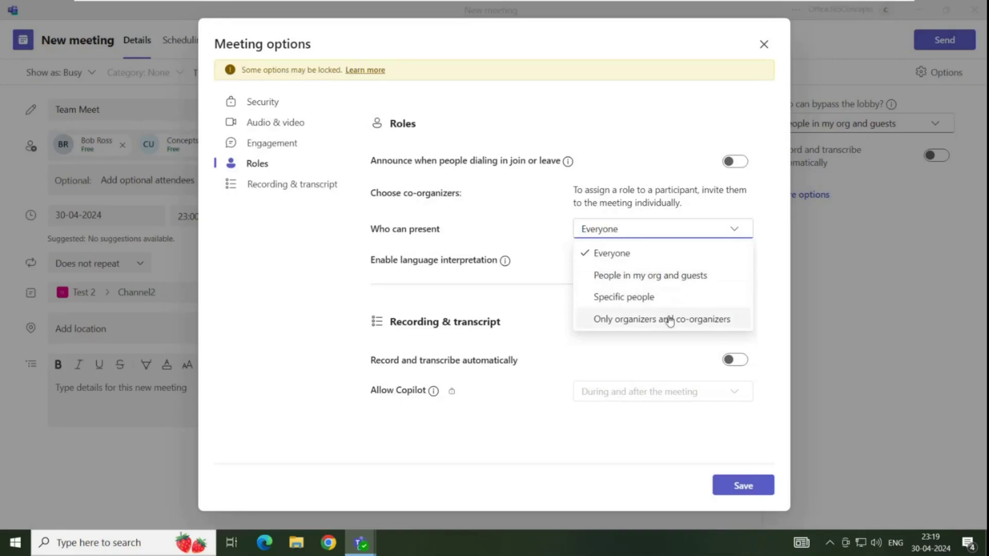
scroll(582, 361, "up", 1)
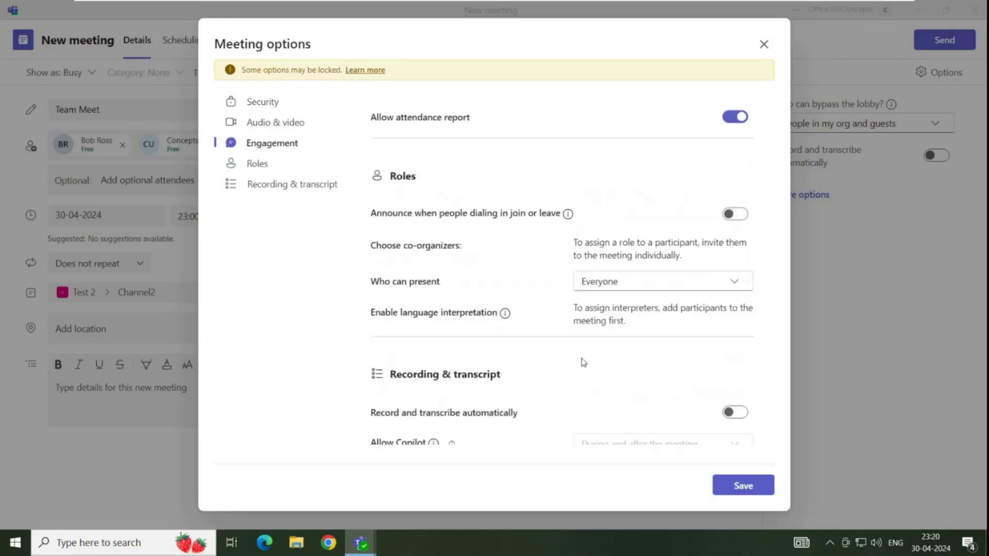
left_click(745, 484)
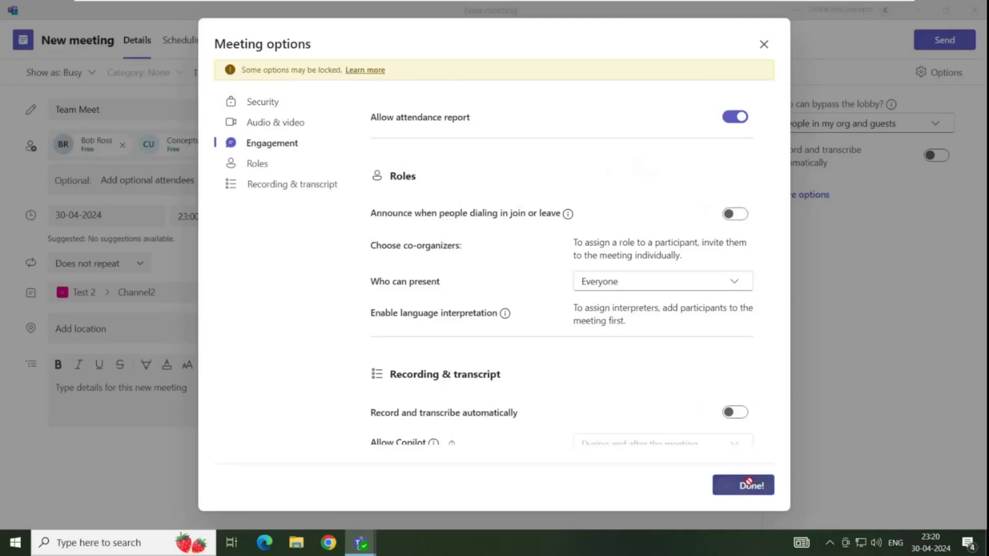
left_click(764, 44)
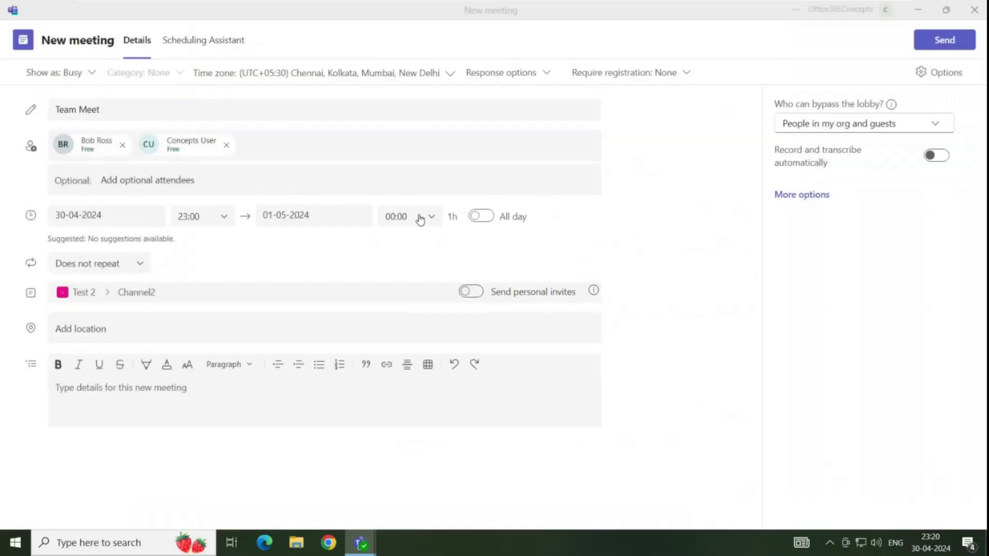
Replace both required attendees with the external guest and send the Team Meet invitation
left_click(124, 145)
left_click(139, 145)
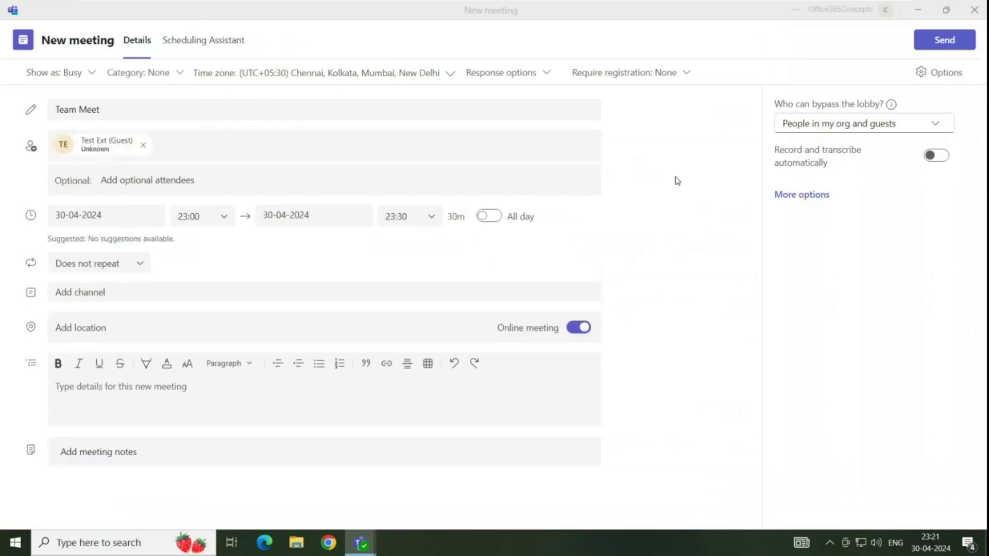
left_click(923, 45)
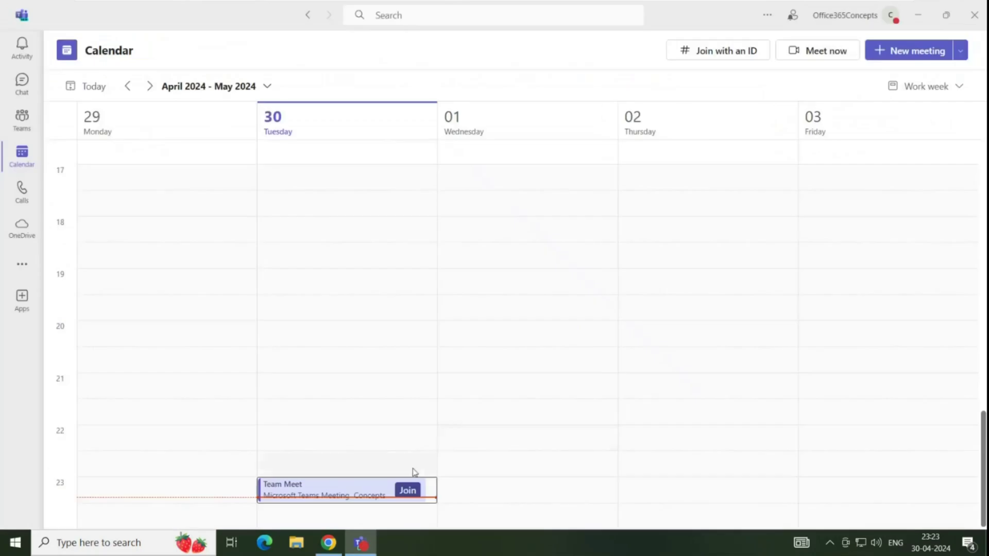
Join the Team Meet meeting as organizer, and check the participant's lobby waiting screen in Chrome
left_click(407, 491)
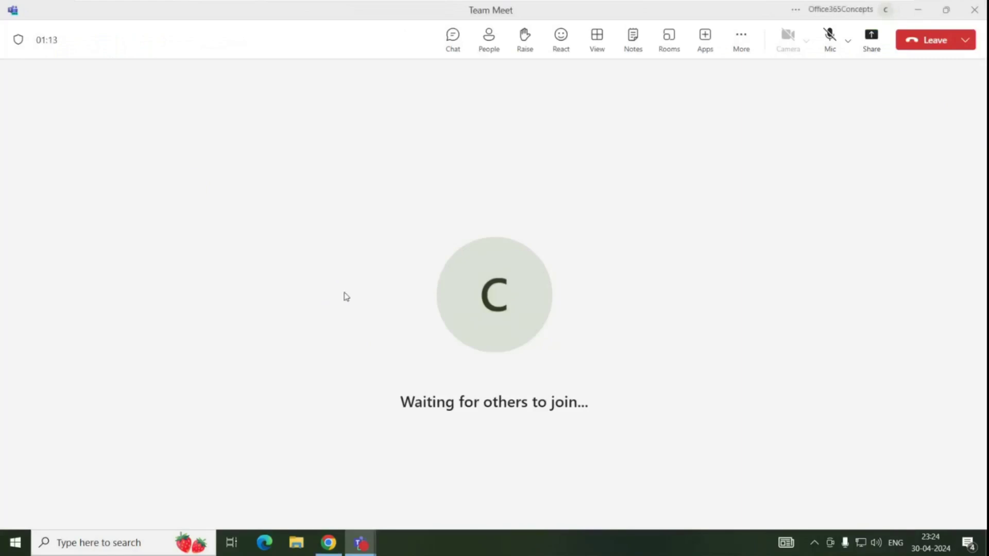
left_click(328, 542)
left_click(389, 180)
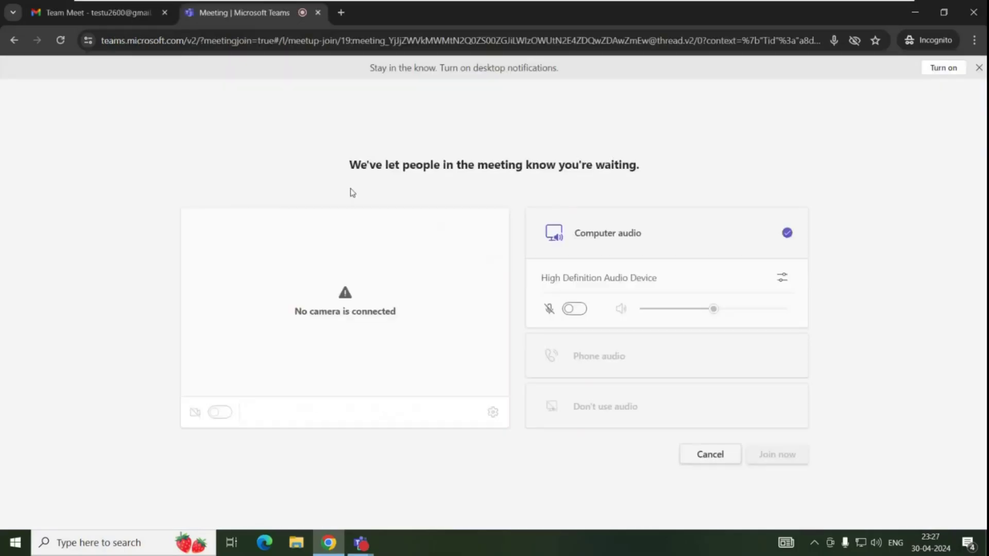
left_click_drag(366, 164, 565, 158)
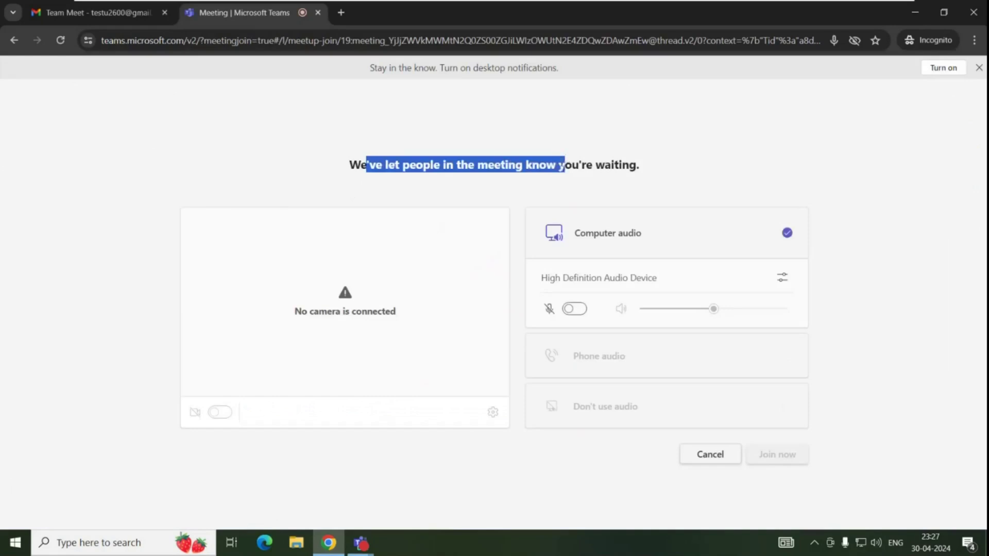
Switch back to the Team Meet window in Teams and admit the participant waiting in the lobby
left_click(361, 542)
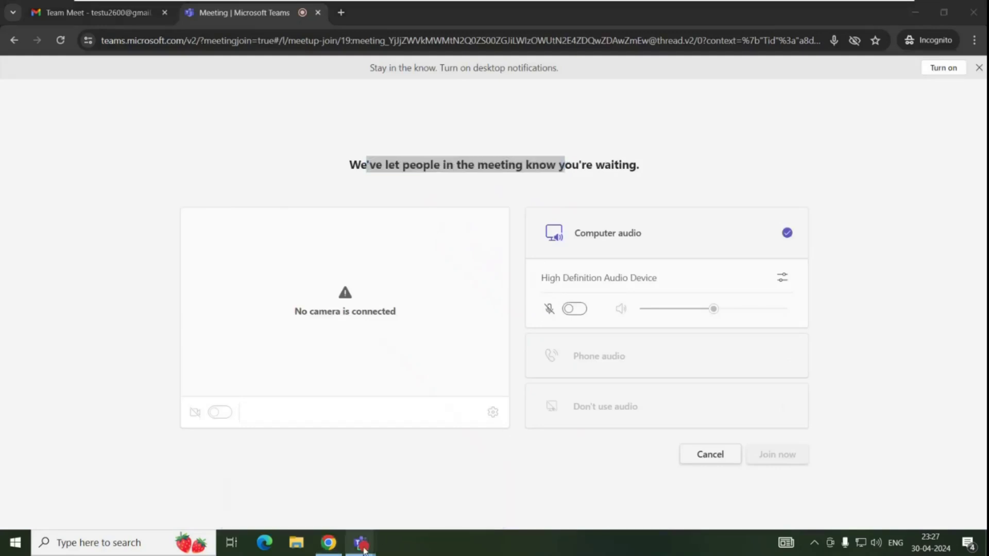
mouse_move(363, 542)
left_click(404, 496)
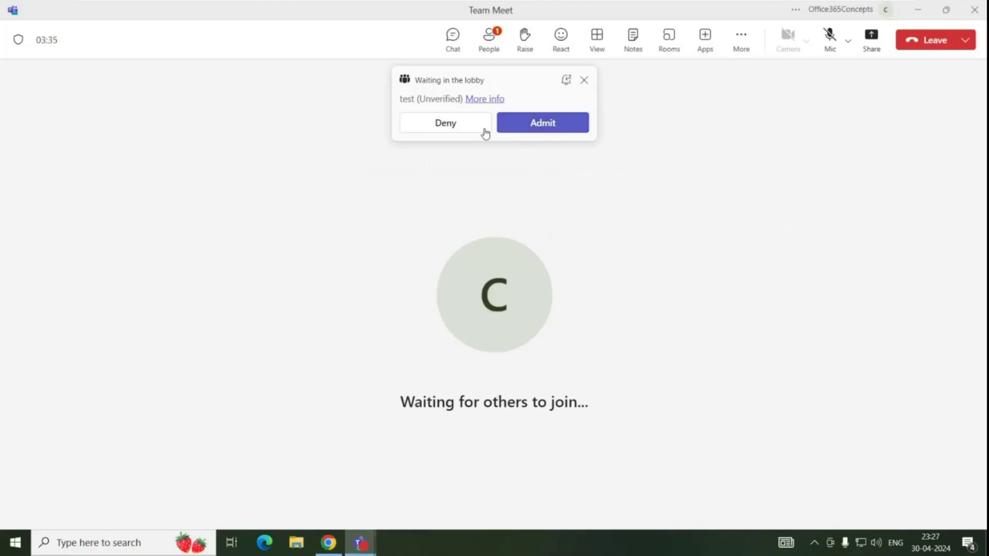
left_click(542, 128)
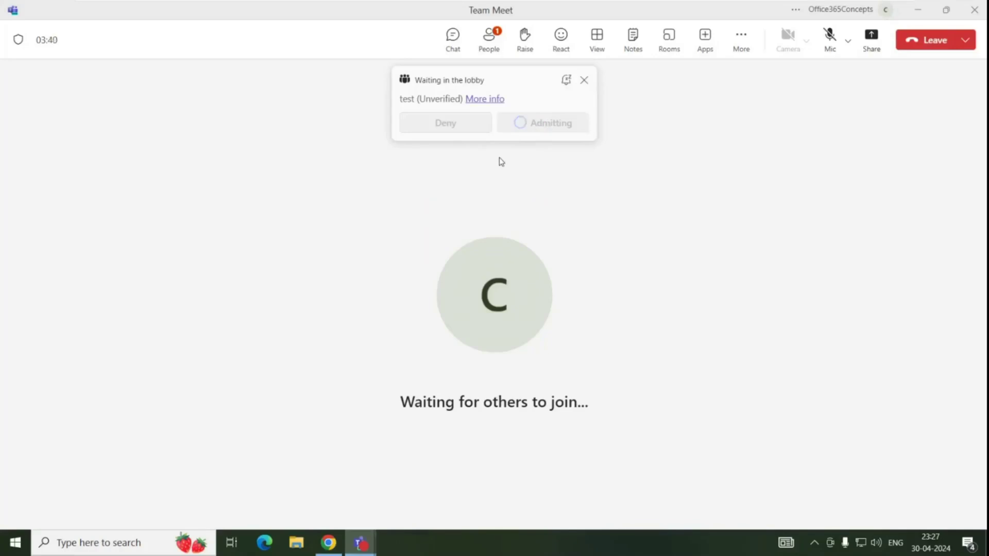